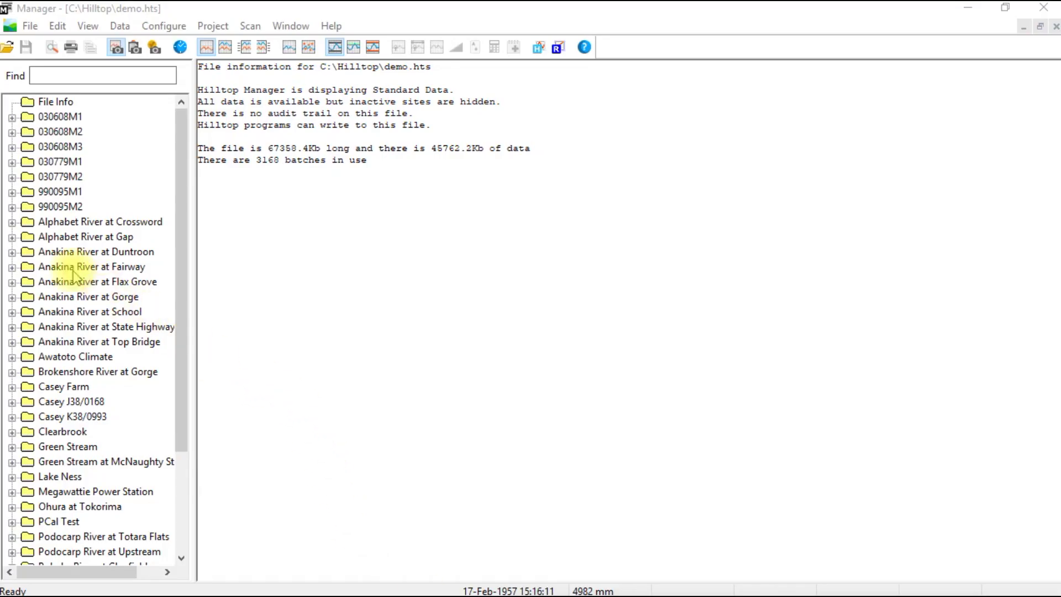
- Open Alphabet River at Crossword Stage for editing from 25-Mar-1996, with ramp correction and no quality codes or uncertainty
click(12, 222)
right_click(63, 237)
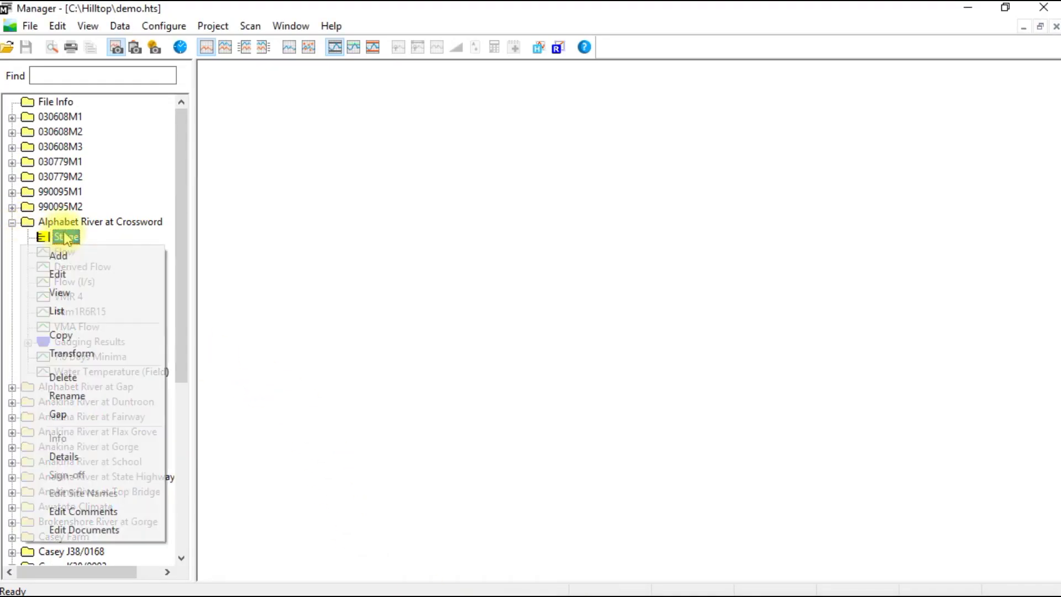
click(68, 274)
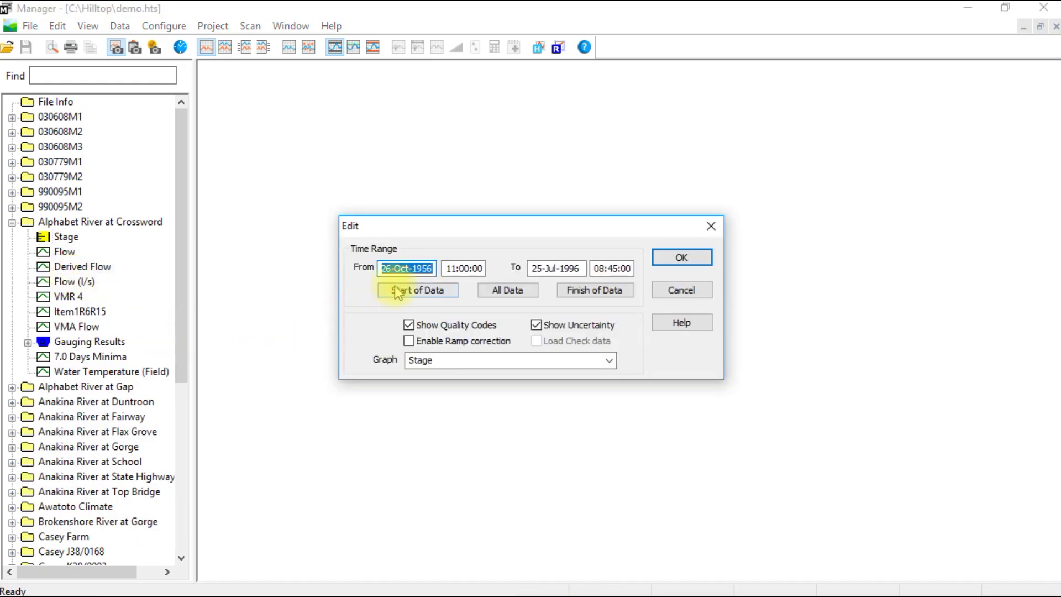
text(25-)
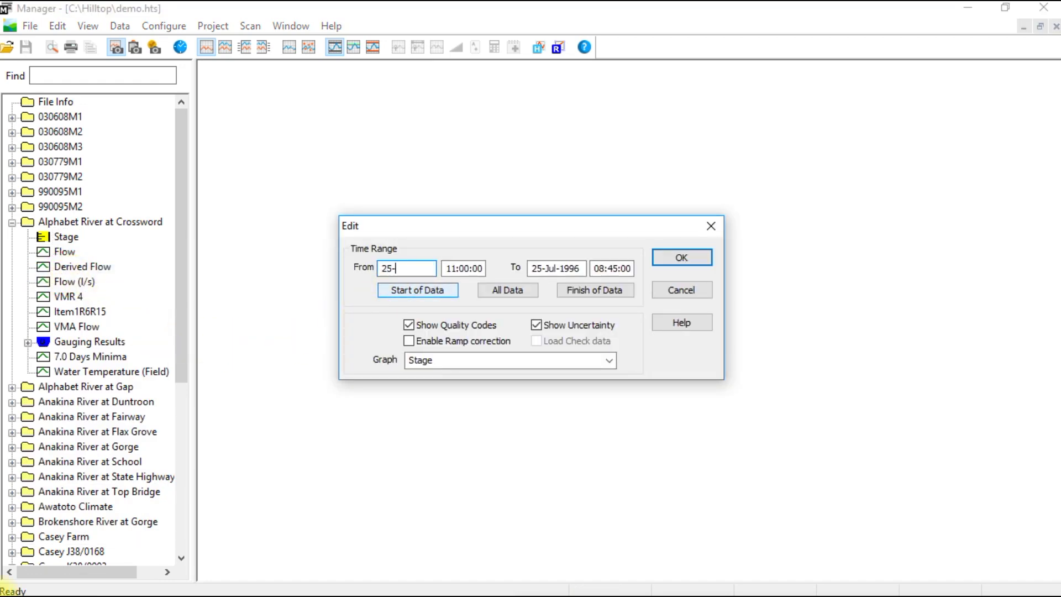
text(Mar-1996)
click(409, 325)
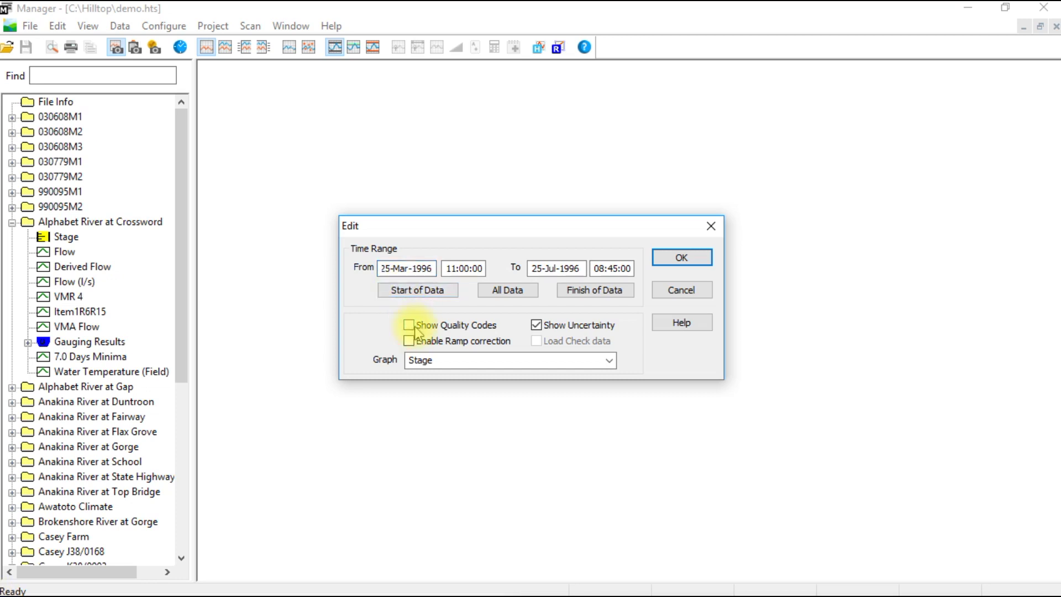
click(537, 326)
click(409, 341)
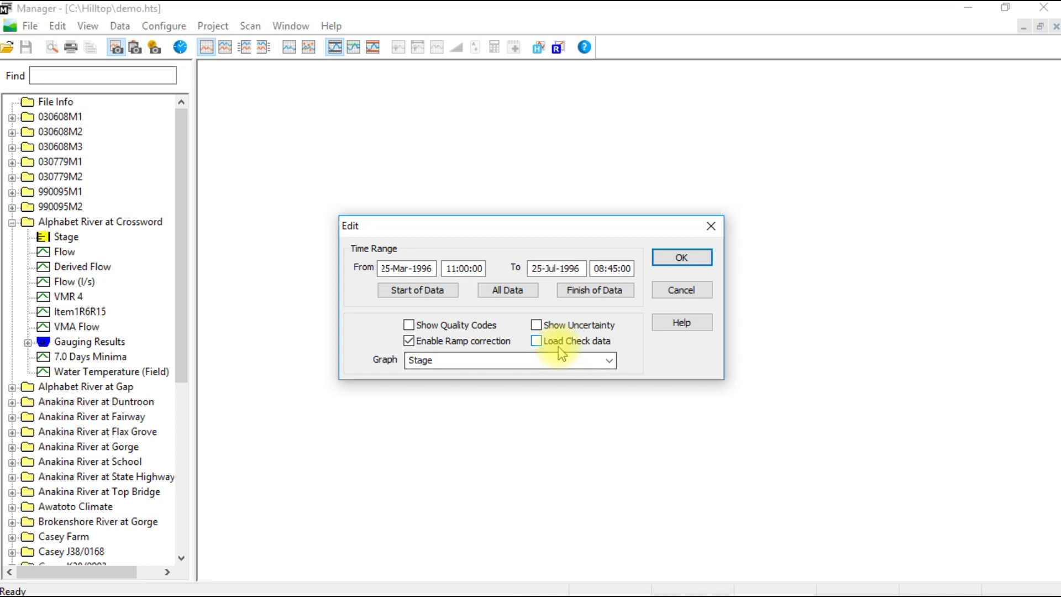
click(680, 257)
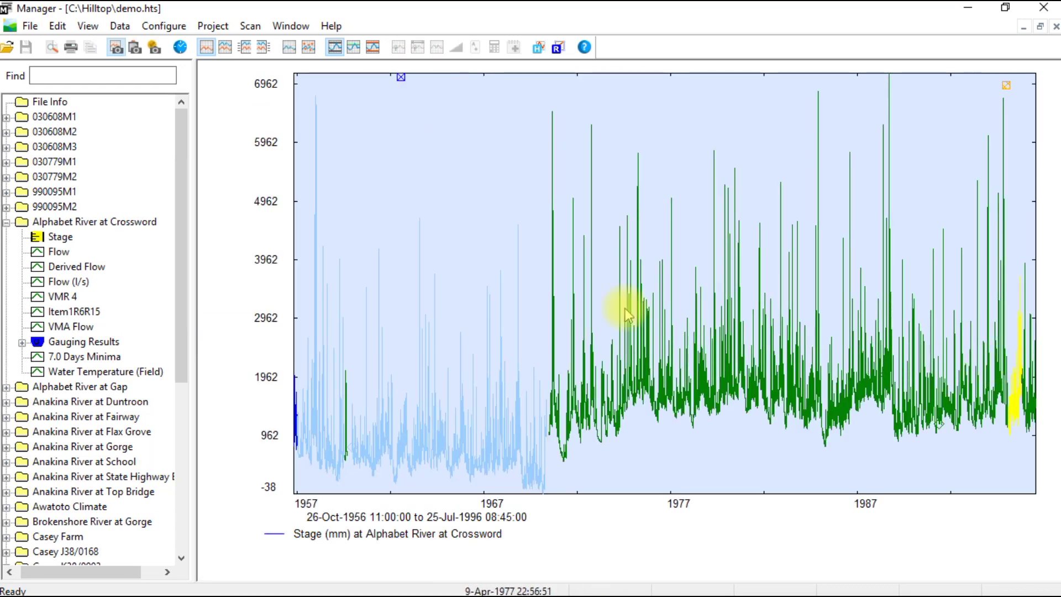
- Show the check data series for Alphabet River at Crossword
click(139, 49)
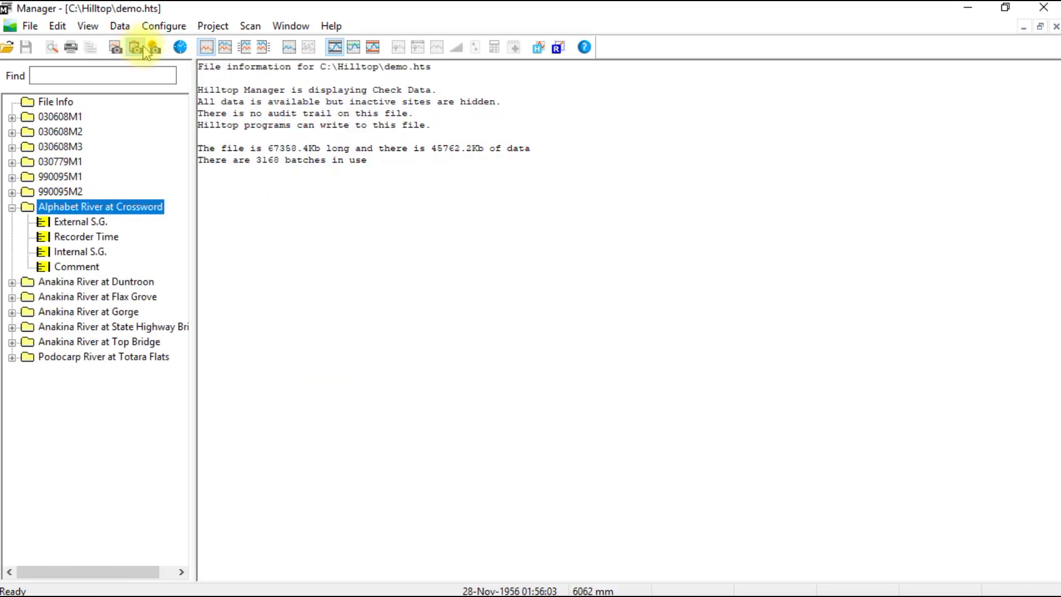
- Open the External S.G. check series for editing over its full time range
click(77, 221)
right_click(71, 220)
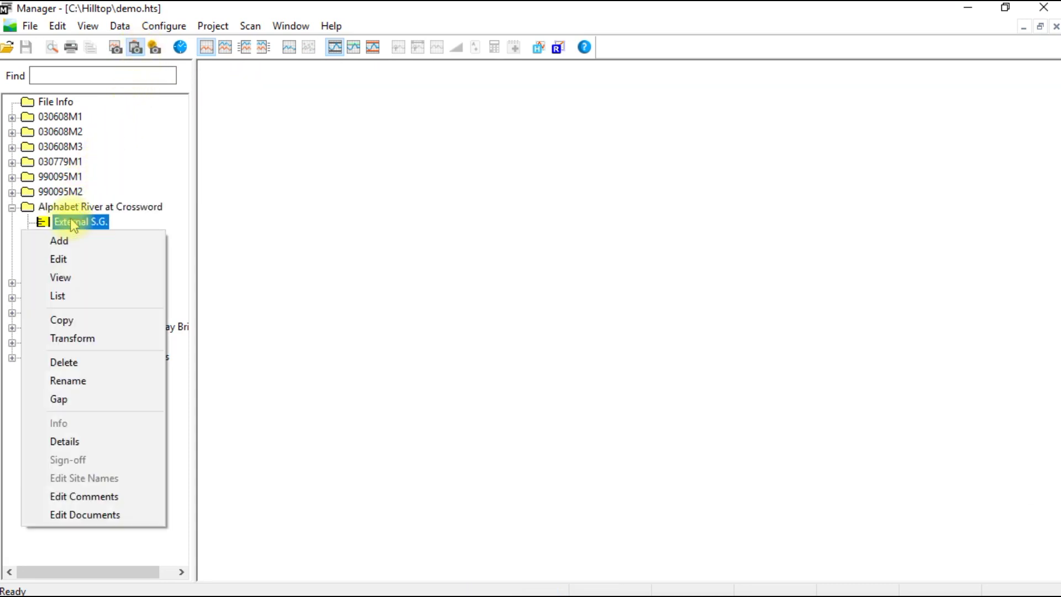
click(65, 260)
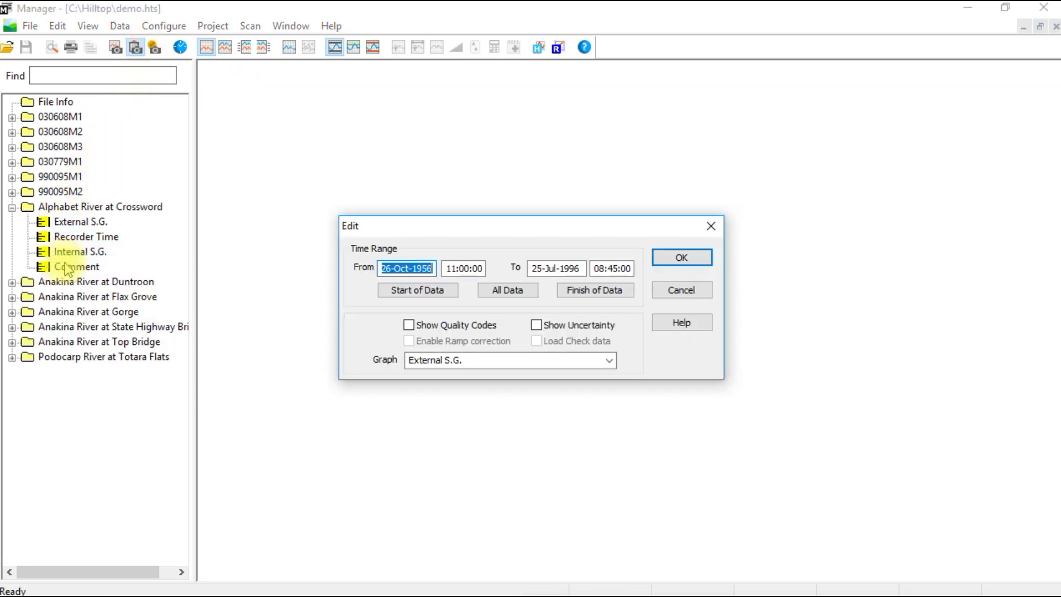
click(682, 260)
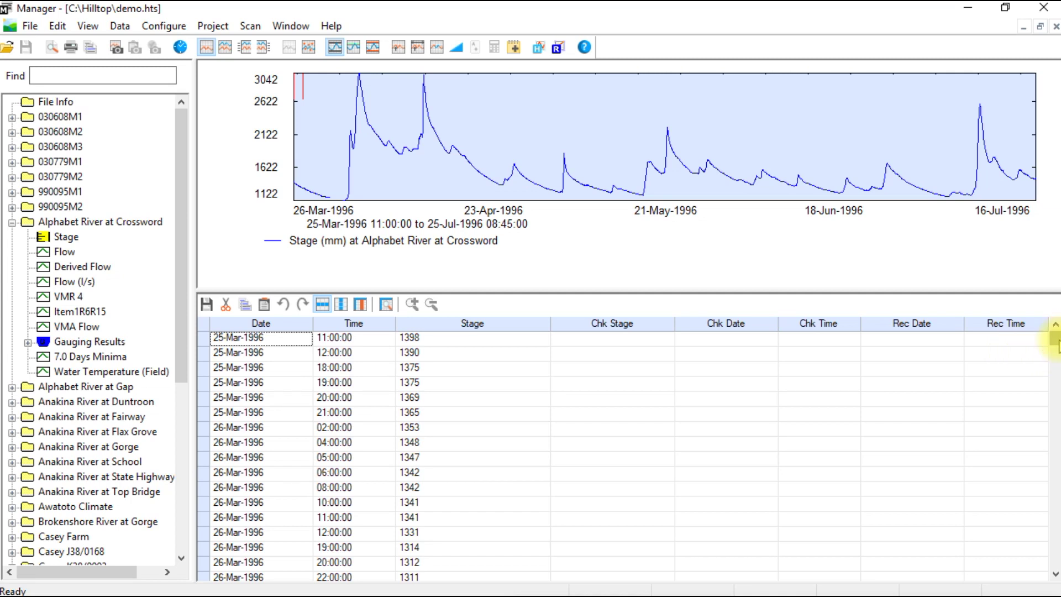
drag(1055, 338, 1055, 560)
- Enter check stage 1440 on the last row, with check and recorder date 25-jul-1996 at 08:45
click(632, 548)
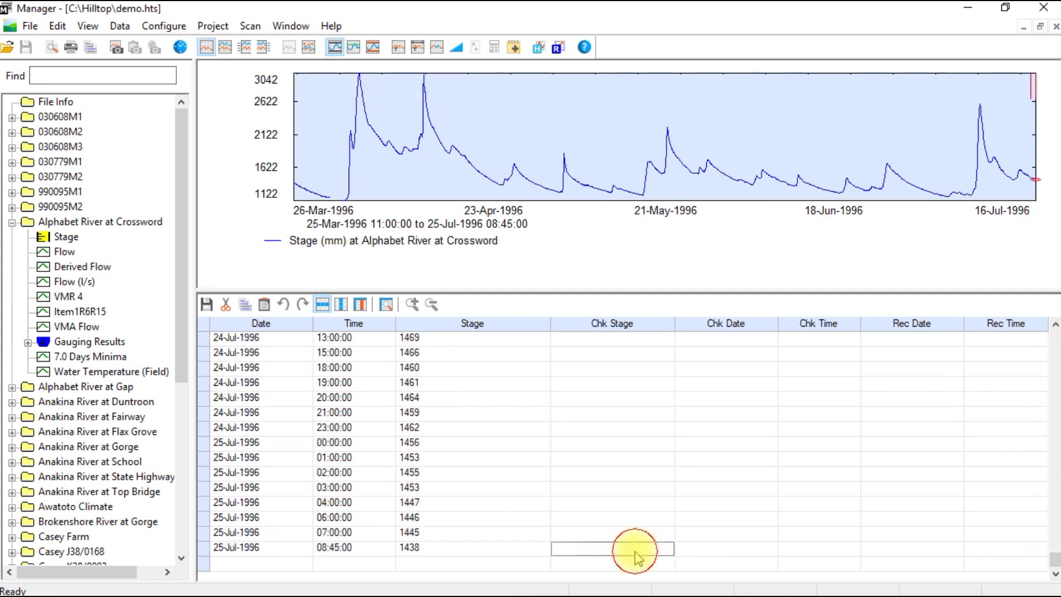
text(1440)
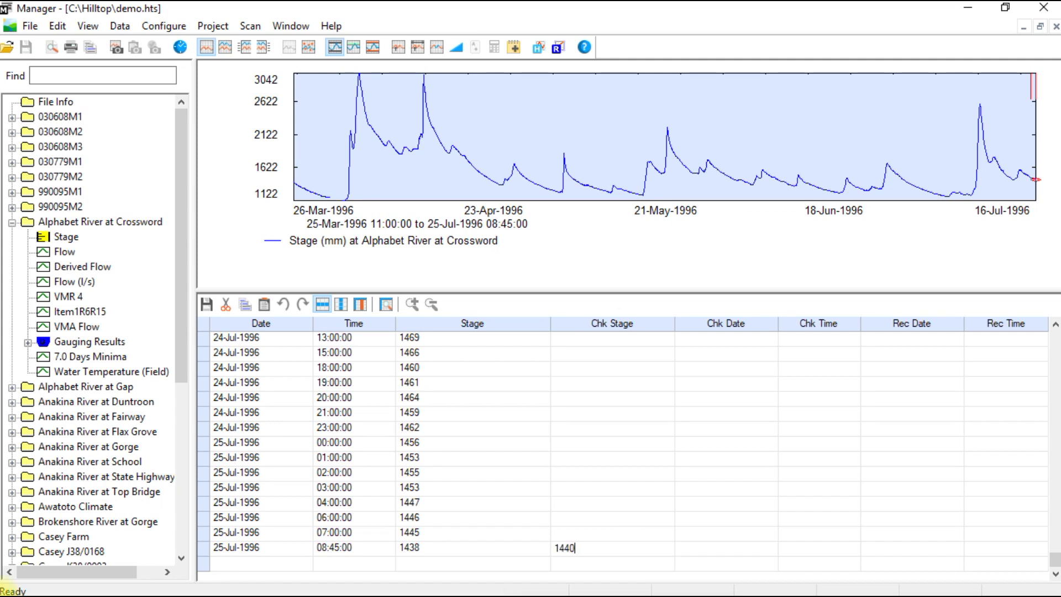
key(Tab)
text(25-jul-1996)
key(Tab)
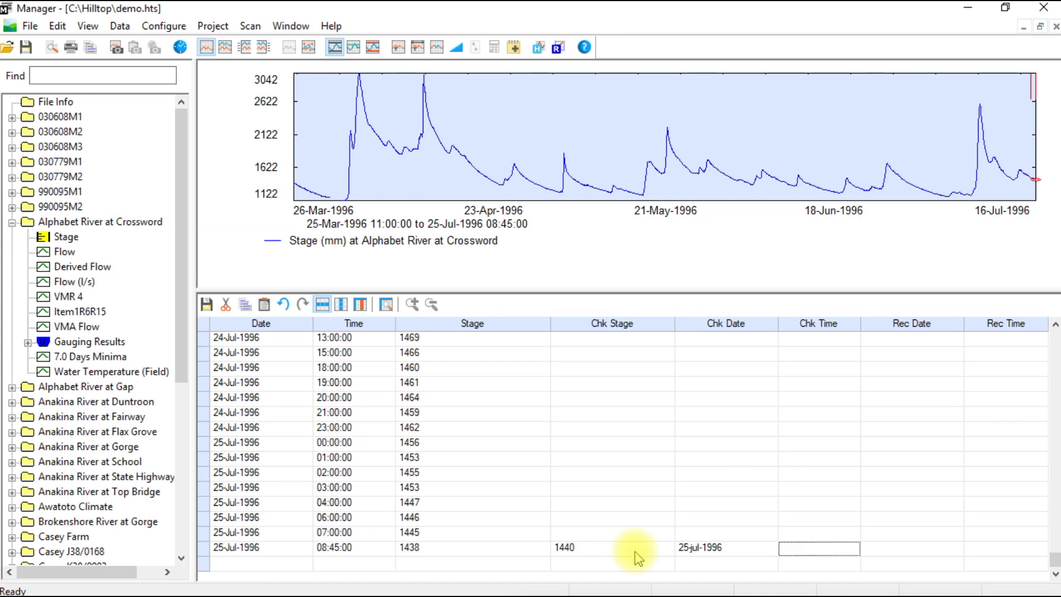
text(08:45)
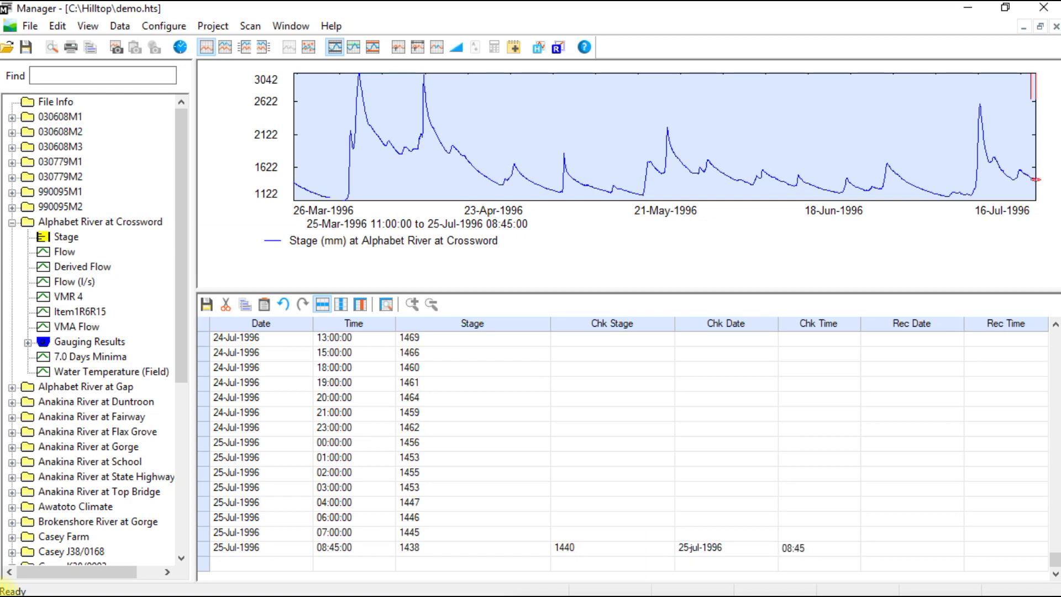
key(Tab)
text(25-jul-1996)
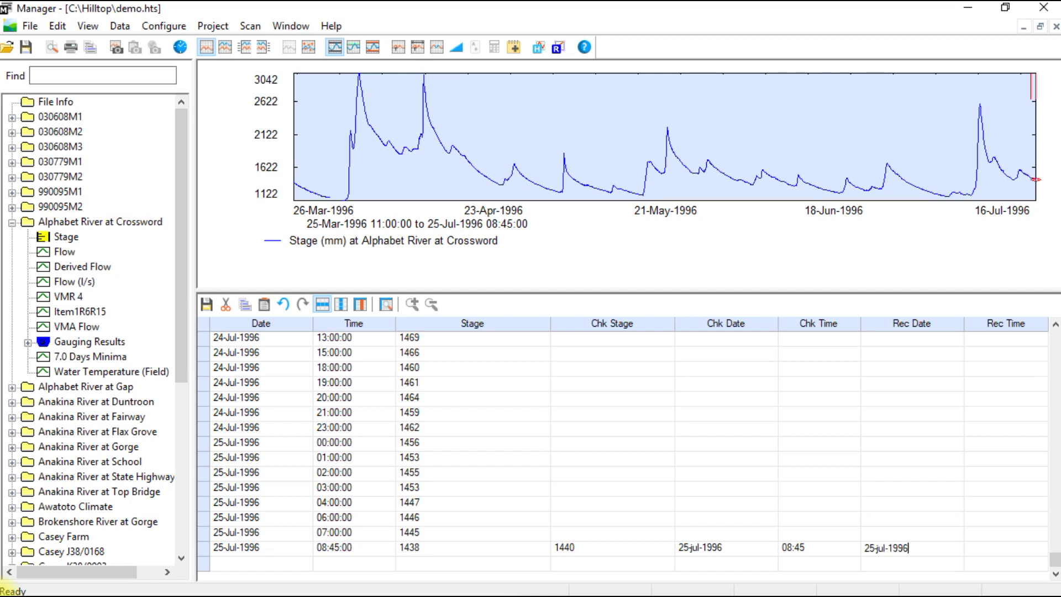
key(Tab)
text(08:45)
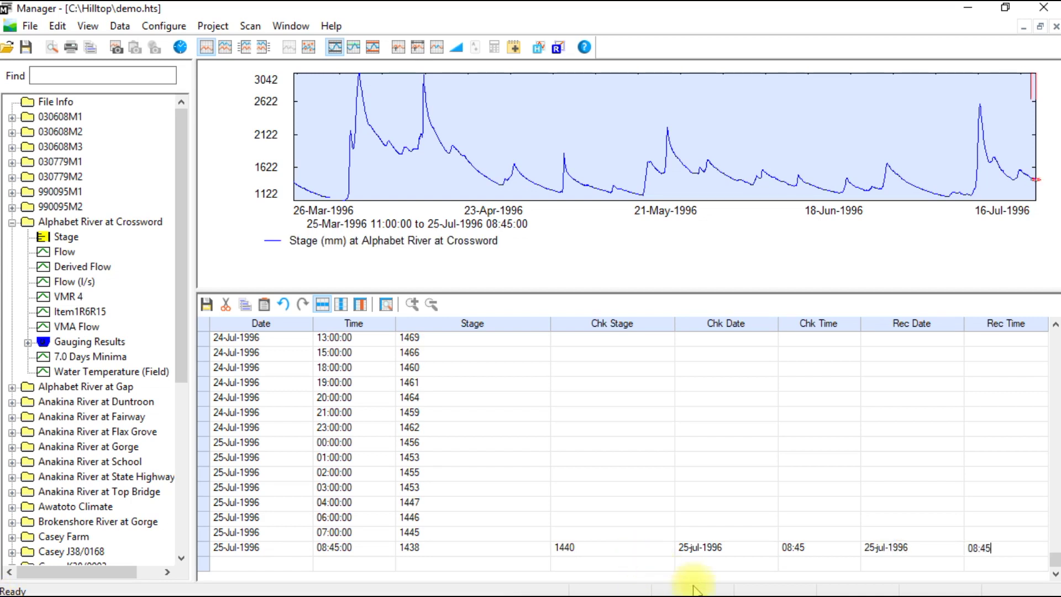
- Fill the 23-Jul-1996 03:00 row's check values, ramp-correct the stage data, then undo the correction
click(1056, 563)
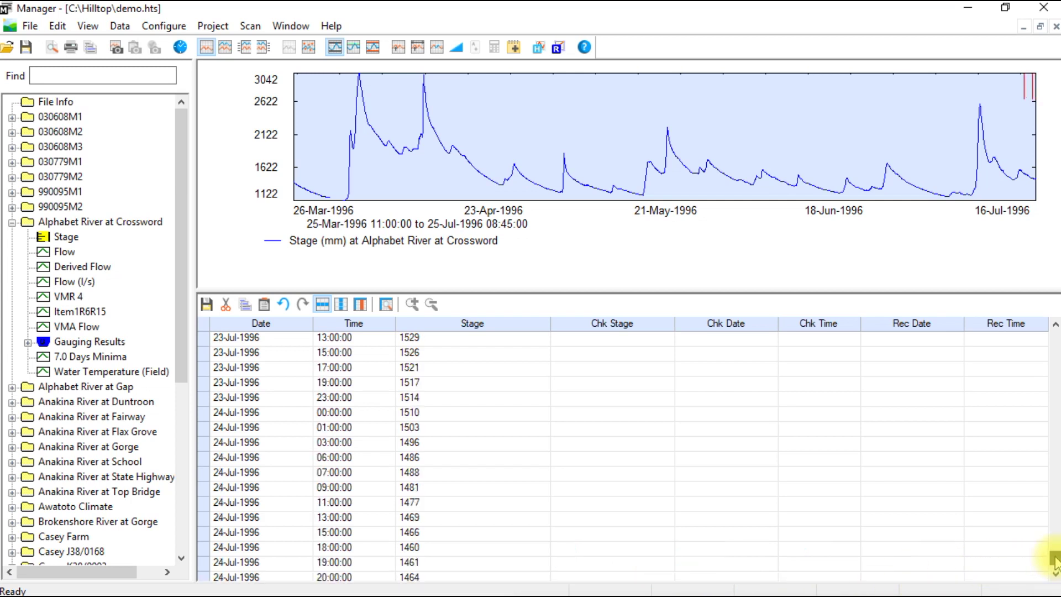
click(1056, 562)
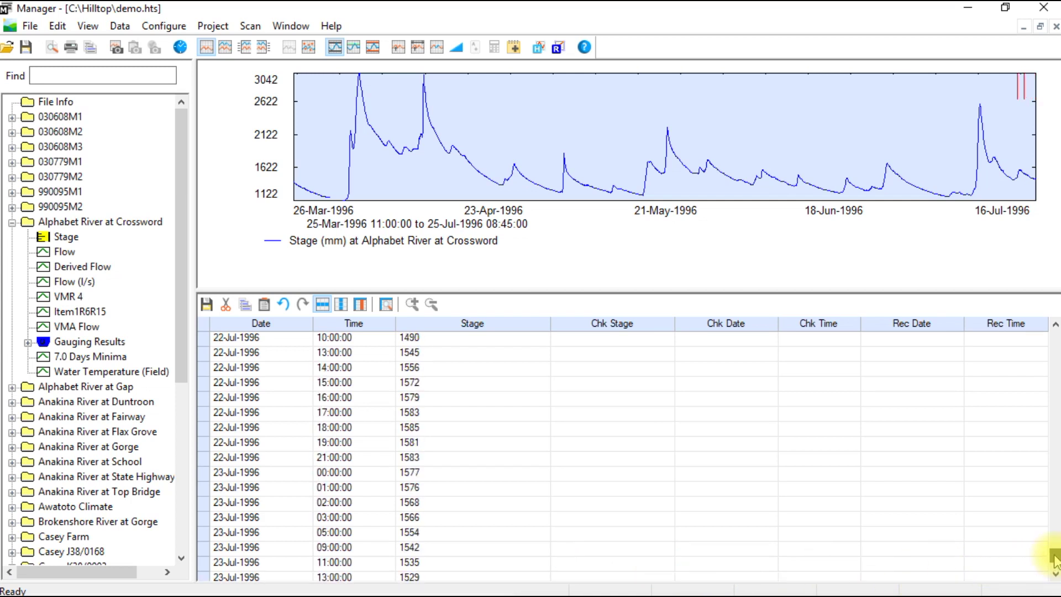
click(305, 519)
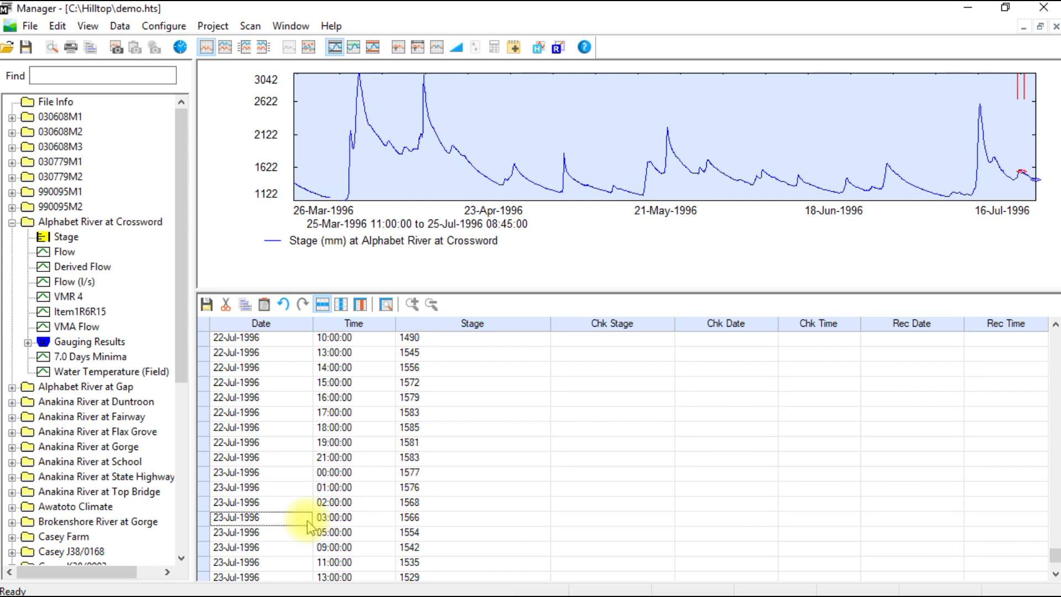
key(ctrl+b)
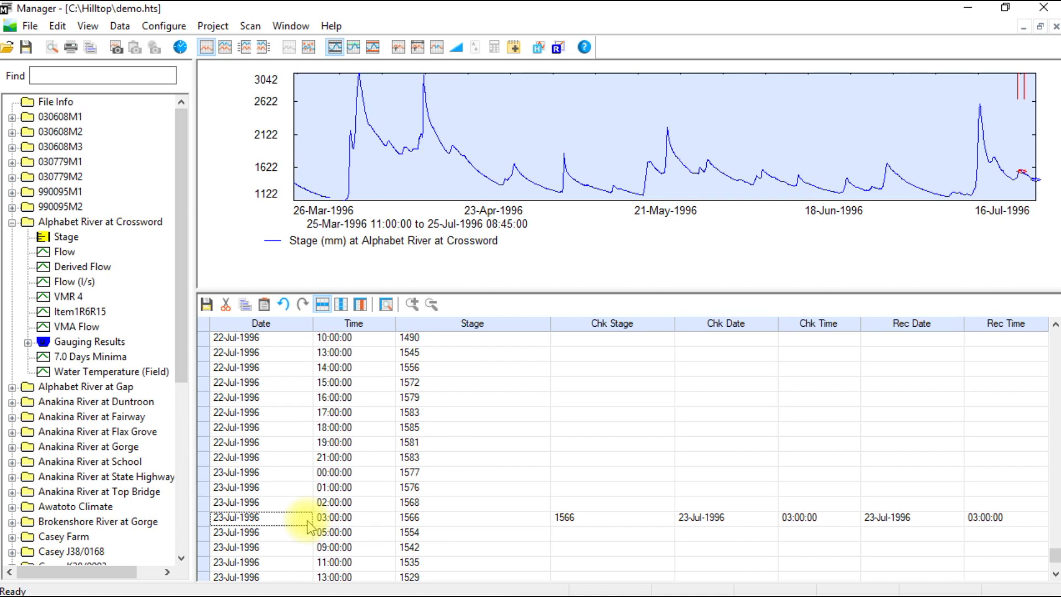
click(457, 49)
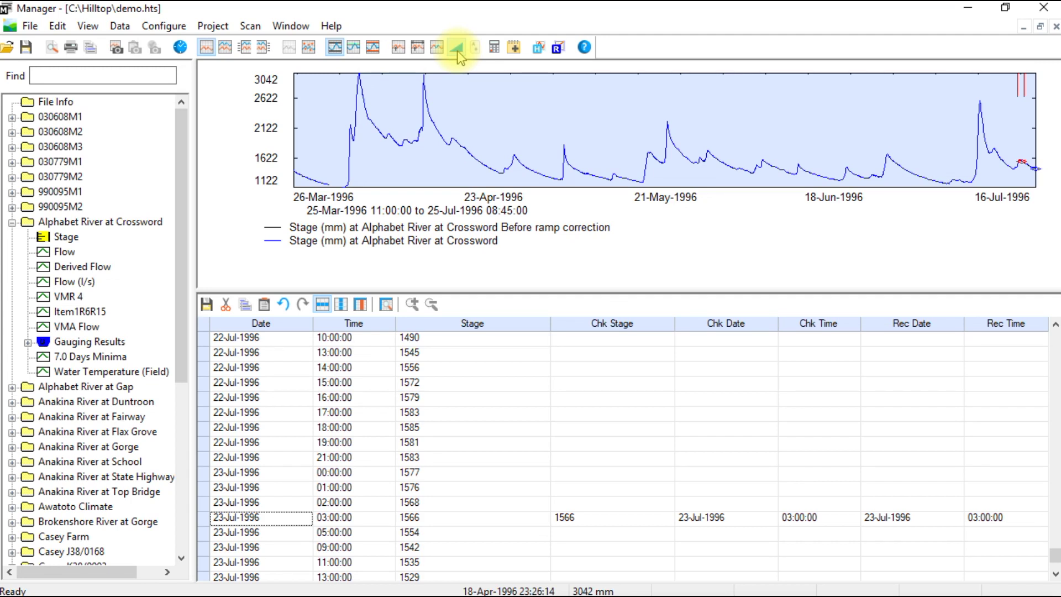
click(284, 305)
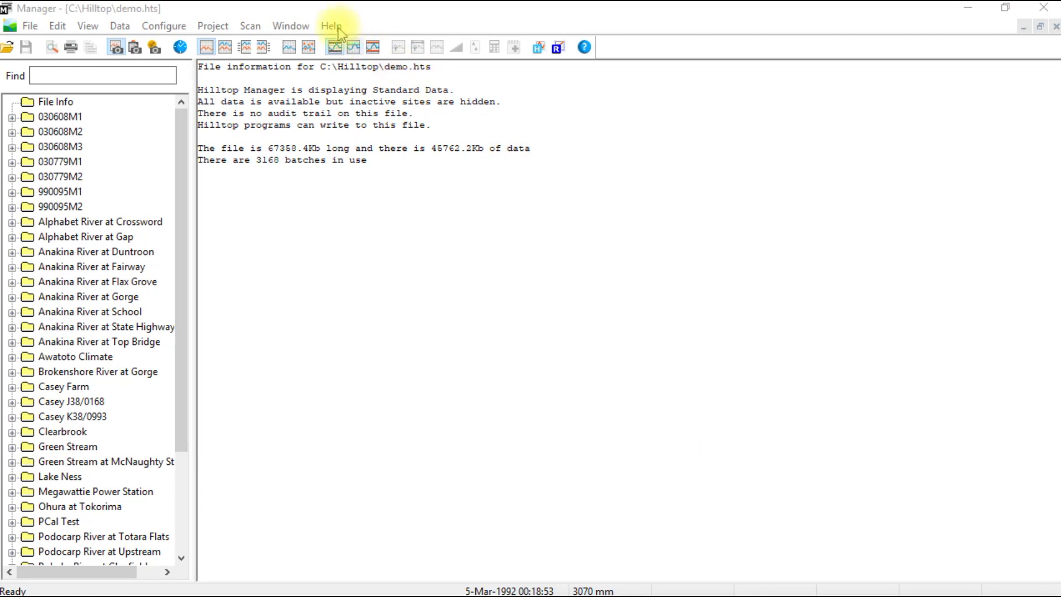
- Open Hilltop Manager's help at its Introduction page and keyword index
click(332, 26)
click(340, 46)
click(485, 79)
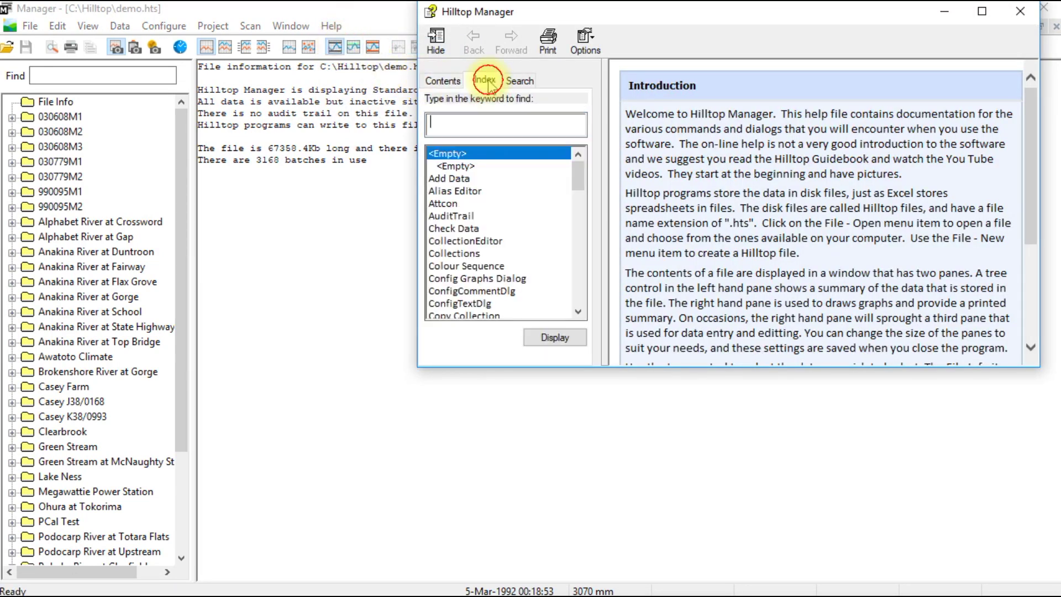
click(452, 215)
click(560, 344)
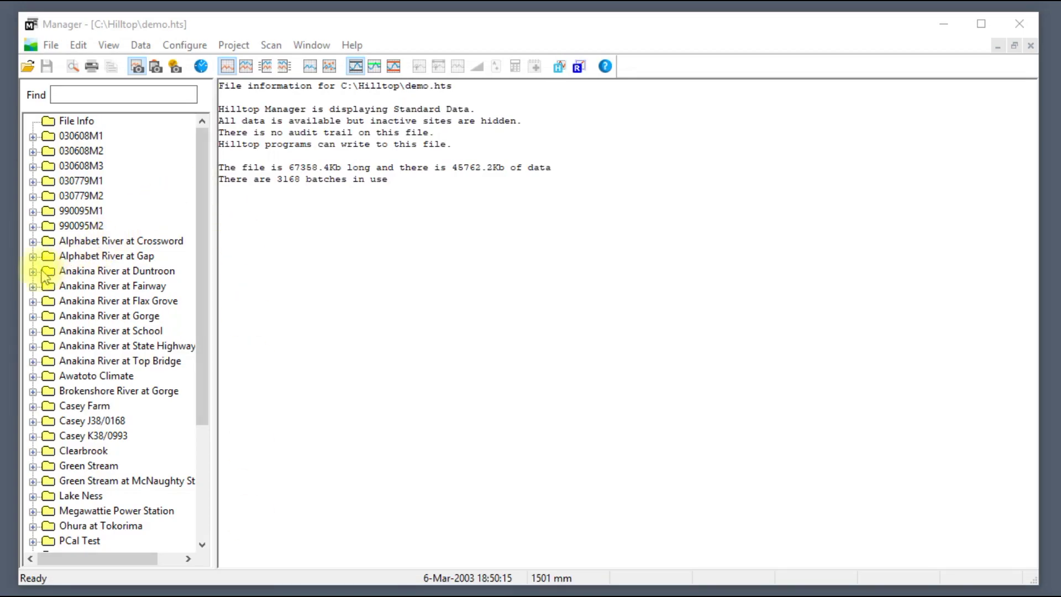
- Open Anakina River at Duntroon Stage for editing from 1-Jan-2003 to 1-Feb-2005, loading all points
click(35, 271)
right_click(83, 228)
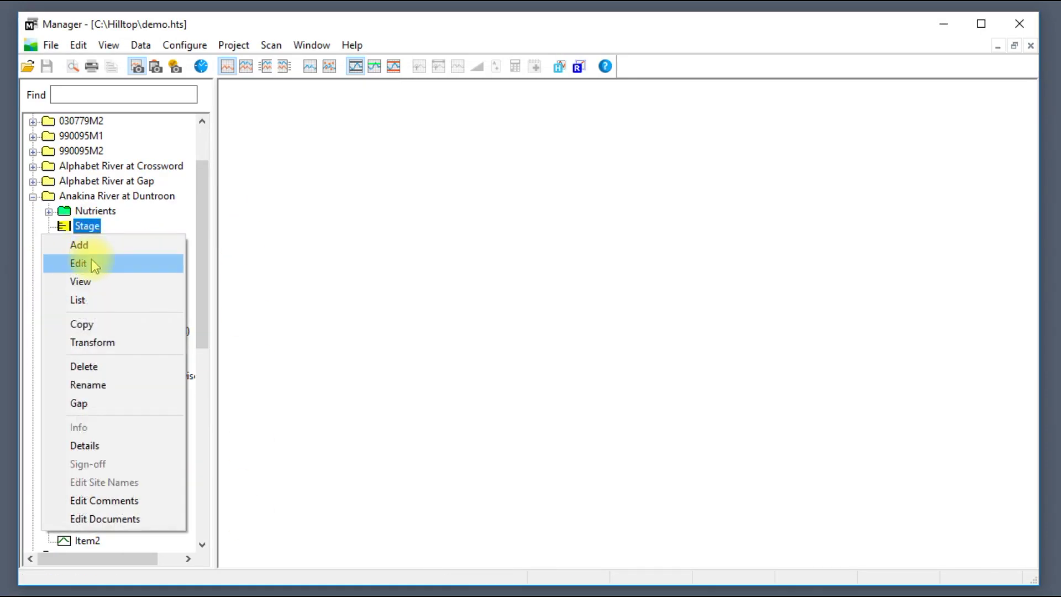
click(91, 262)
text(1-Jan-)
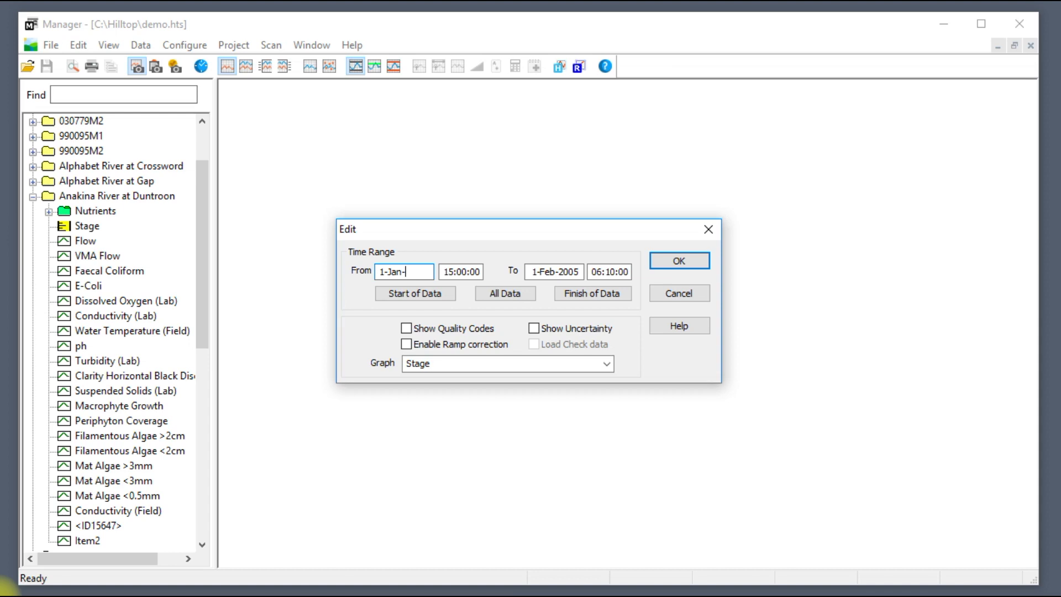
text(2005)
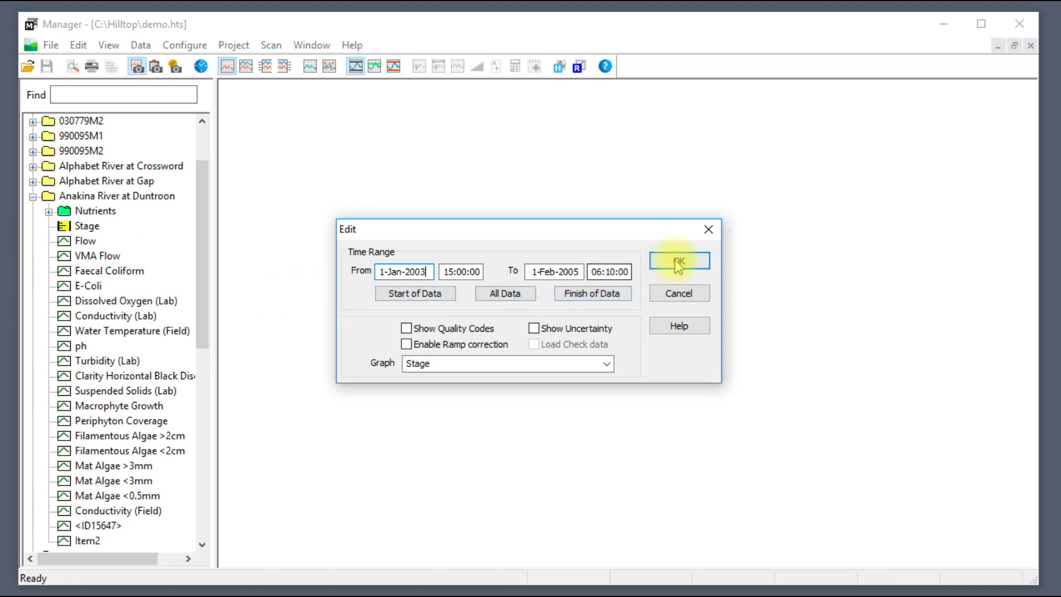
click(679, 262)
click(592, 358)
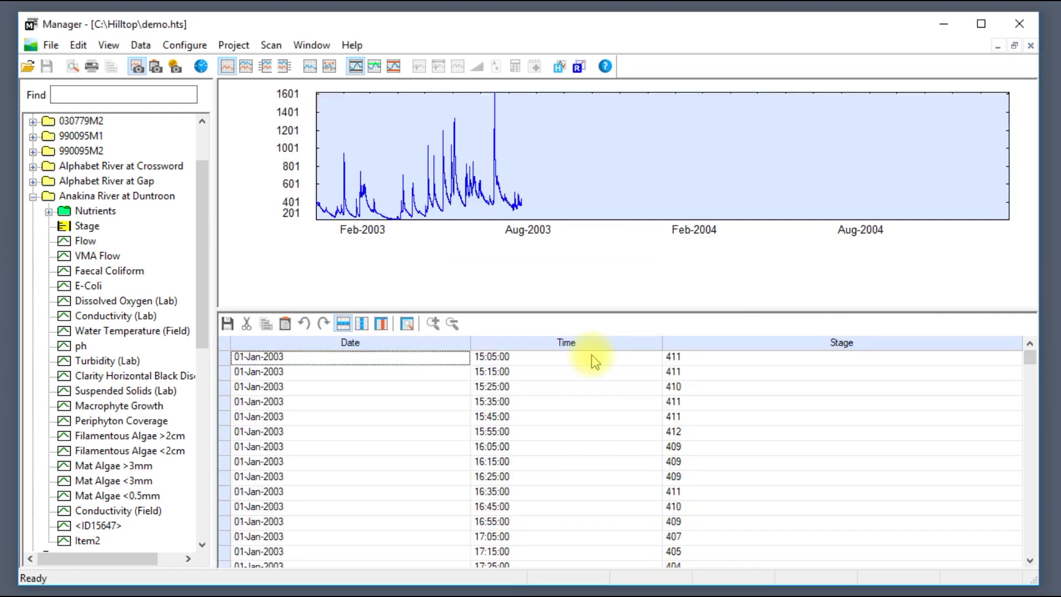
click(140, 44)
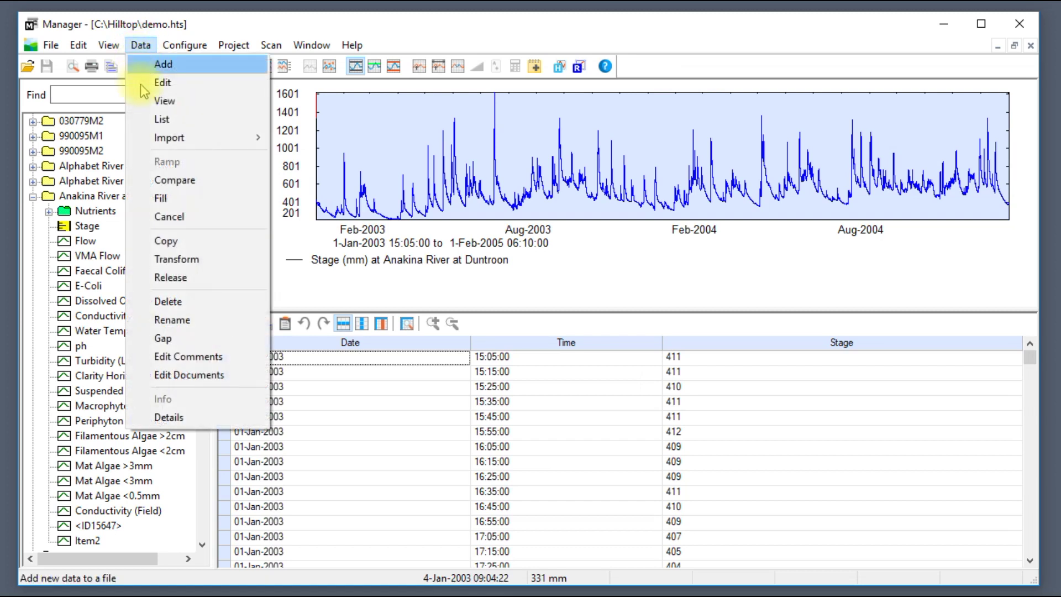
- Set Anakina River at Flax Grove Stage as the comparison data for the Duntroon record
click(160, 178)
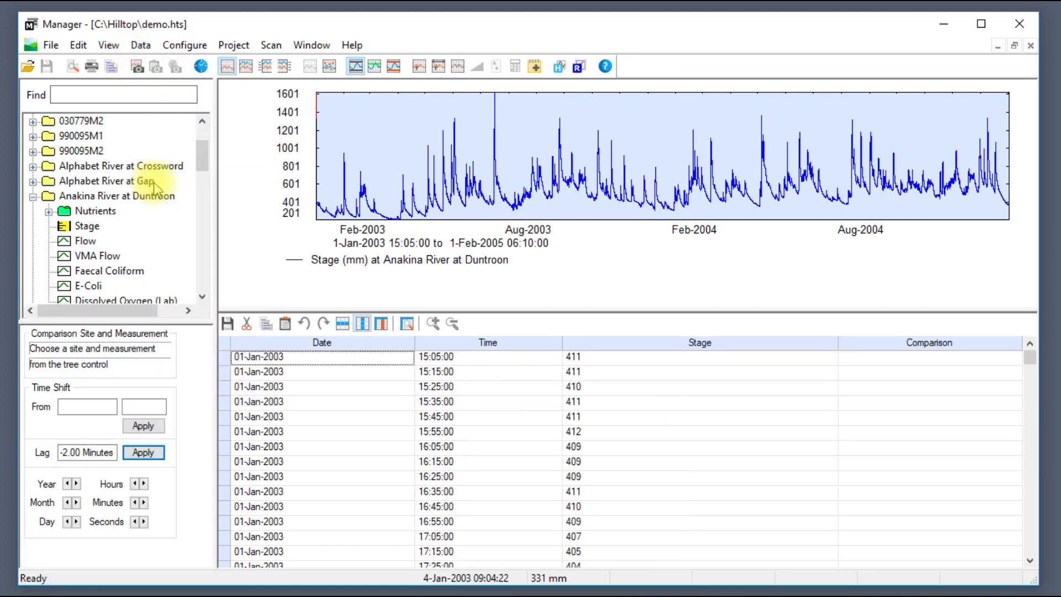
mouse_move(127, 327)
mouse_down()
mouse_move(130, 260)
mouse_move(127, 338)
mouse_up()
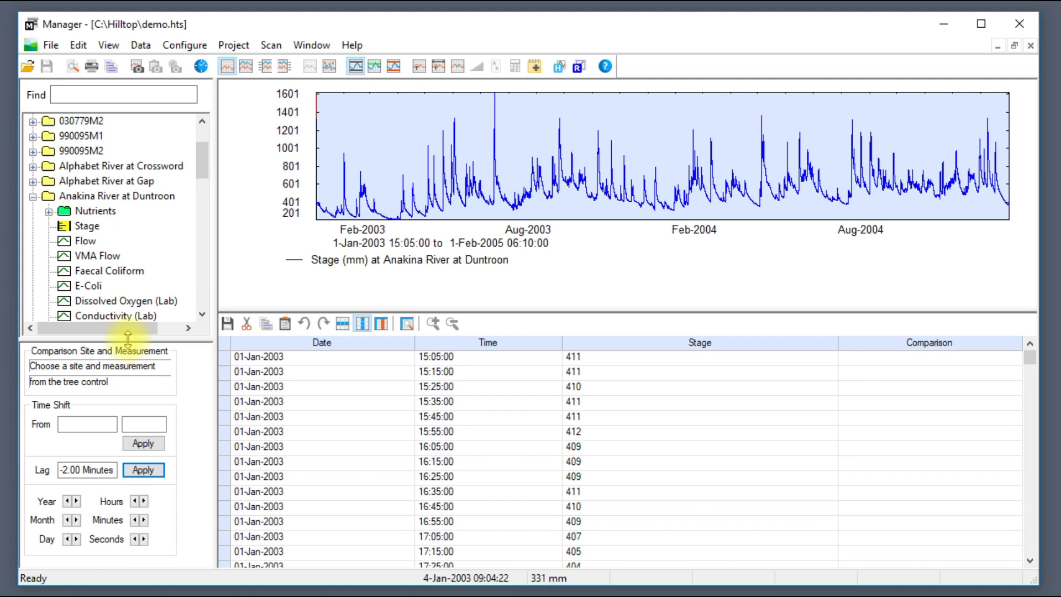
drag(204, 166, 202, 250)
click(32, 122)
click(80, 137)
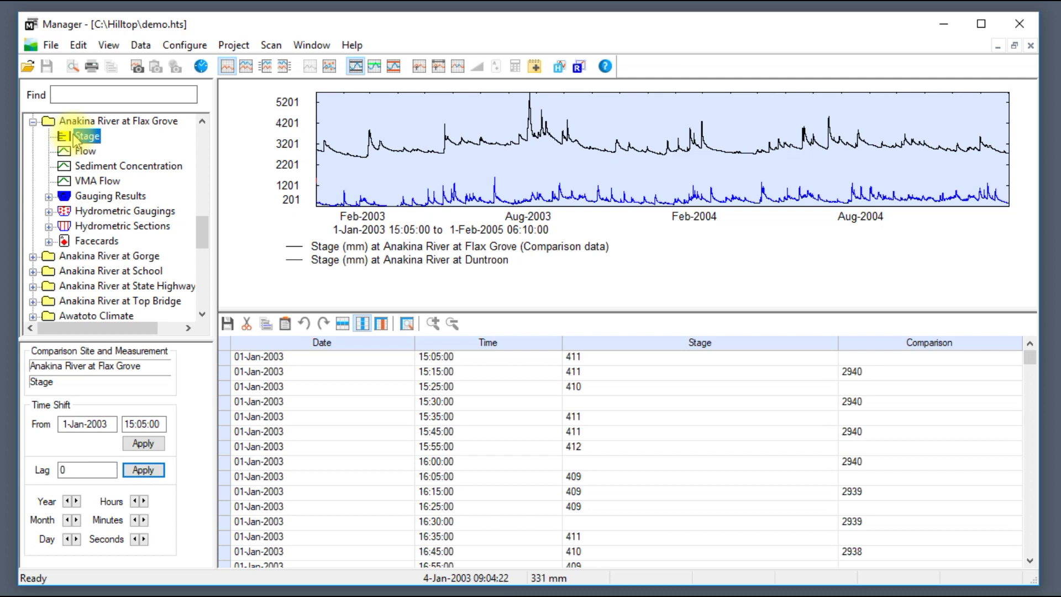
- Apply a -3.00 minute lag to the Flax Grove comparison data relative to Duntroon
click(144, 424)
text(3)
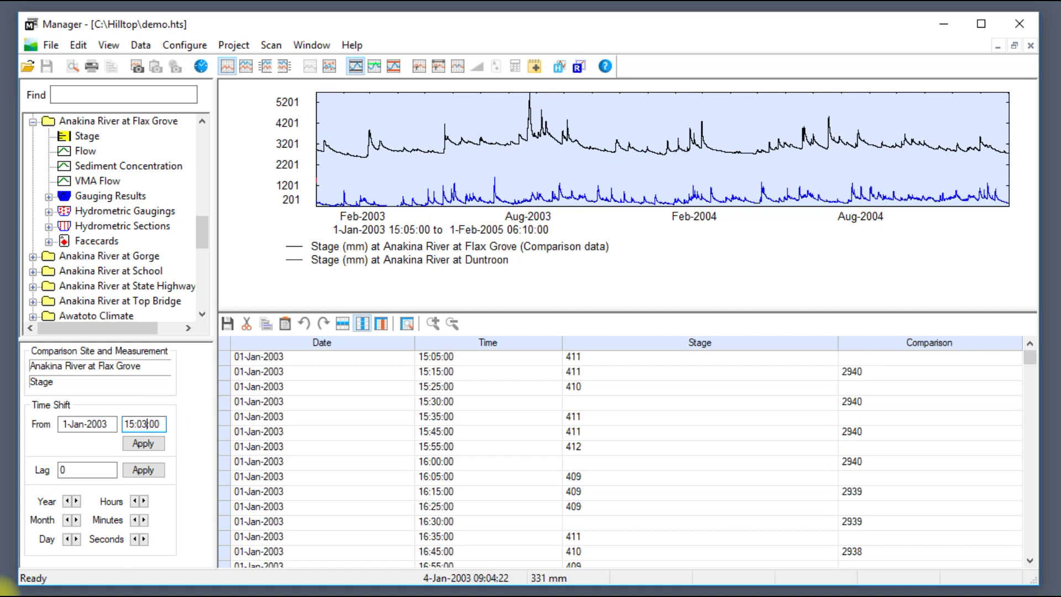
click(157, 444)
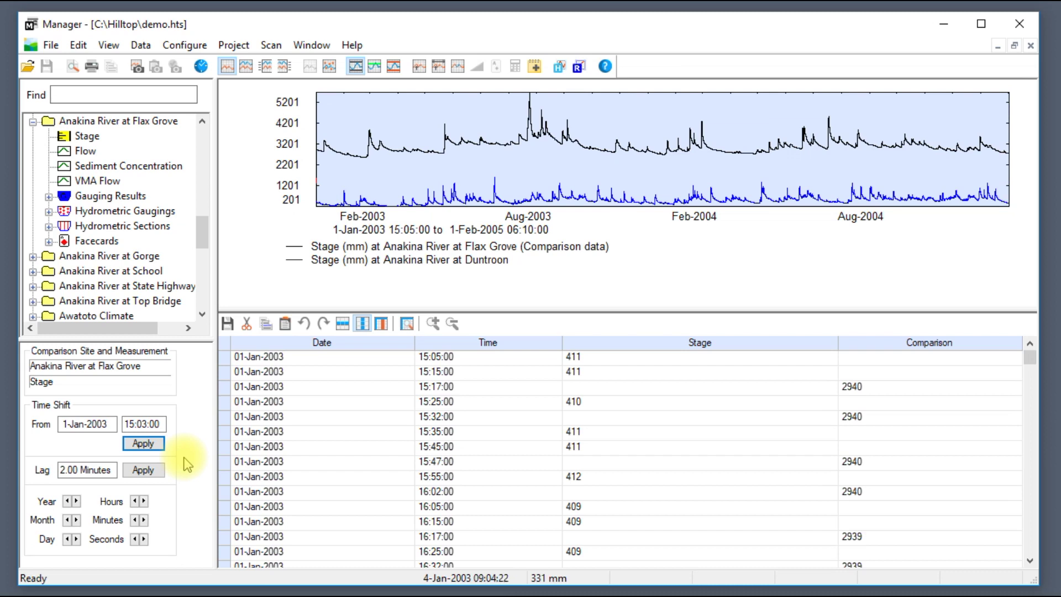
click(144, 520)
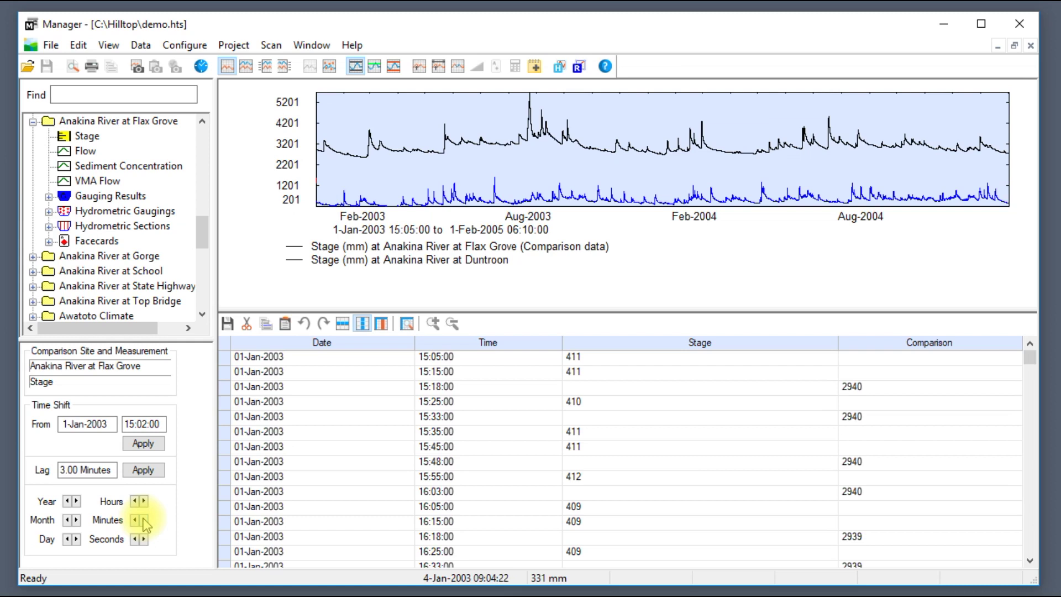
click(62, 469)
text(-)
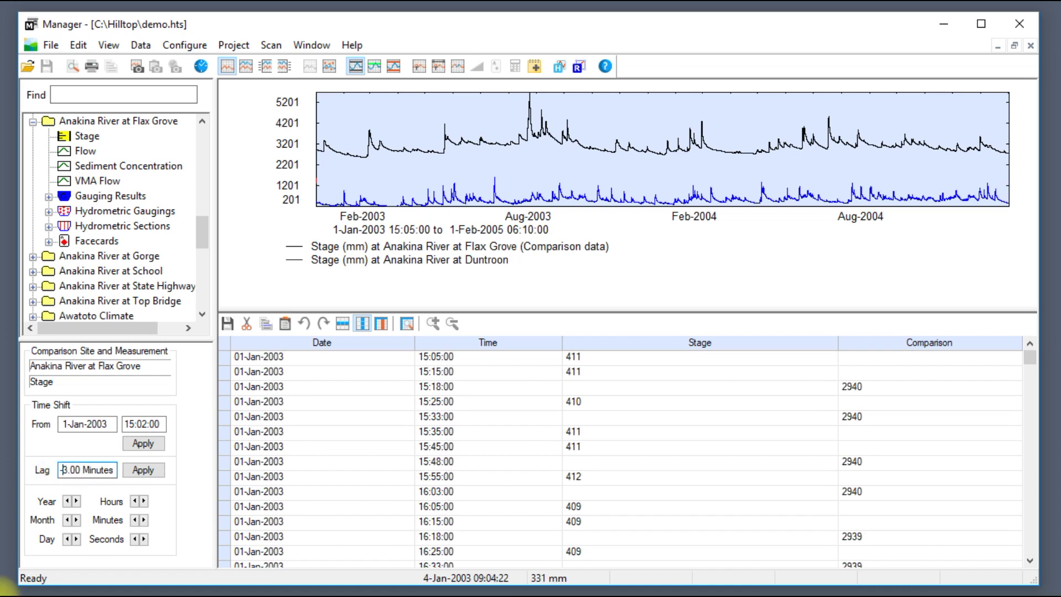
click(136, 471)
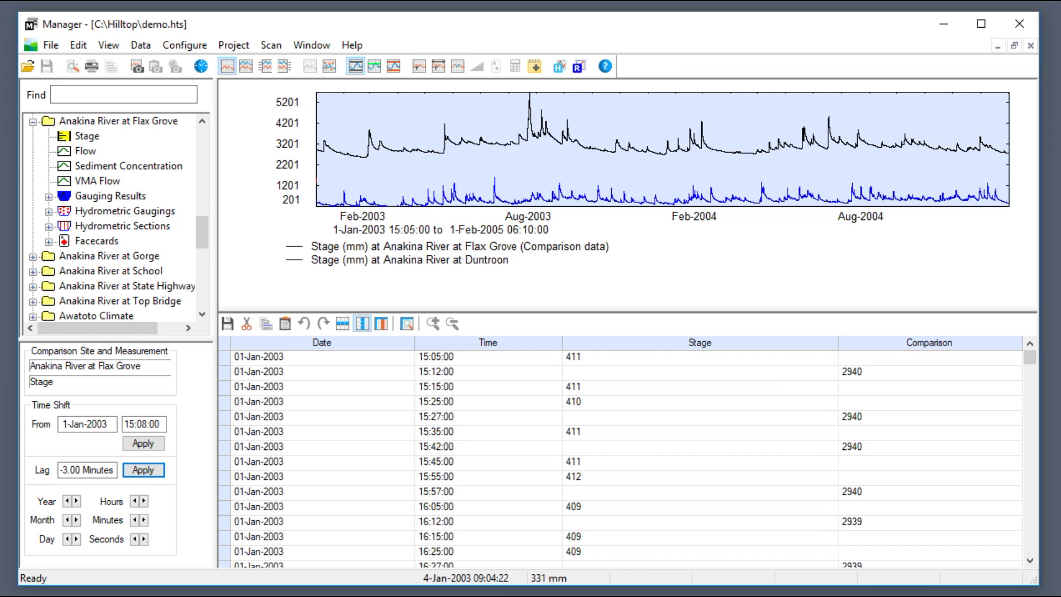
- Copy the Flax Grove comparison values for 19:42–20:57 on 01-Jan-2003 into the Duntroon Stage column
drag(937, 373, 941, 556)
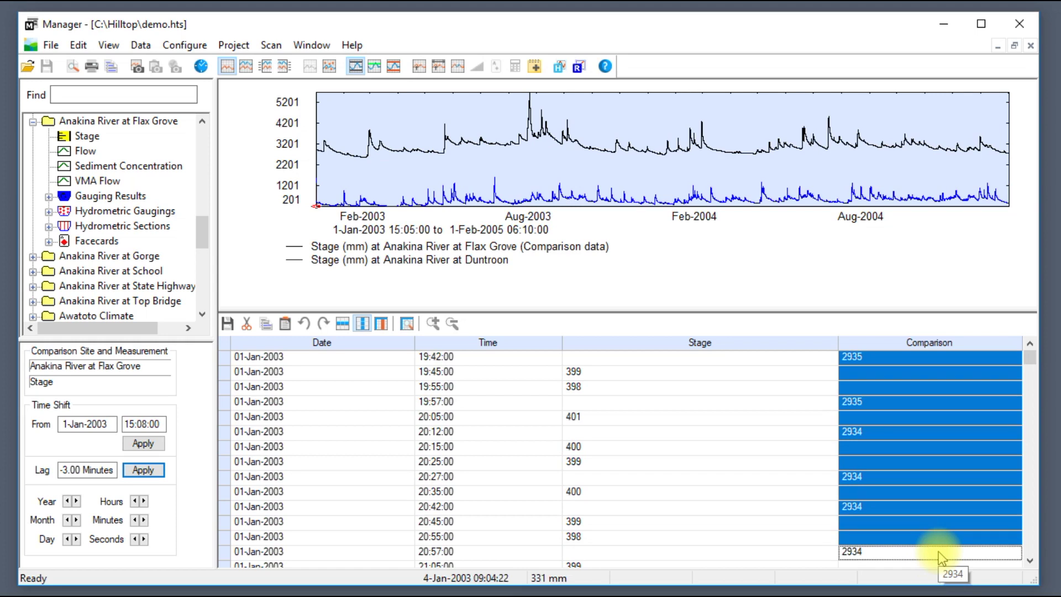
key(shift+Left)
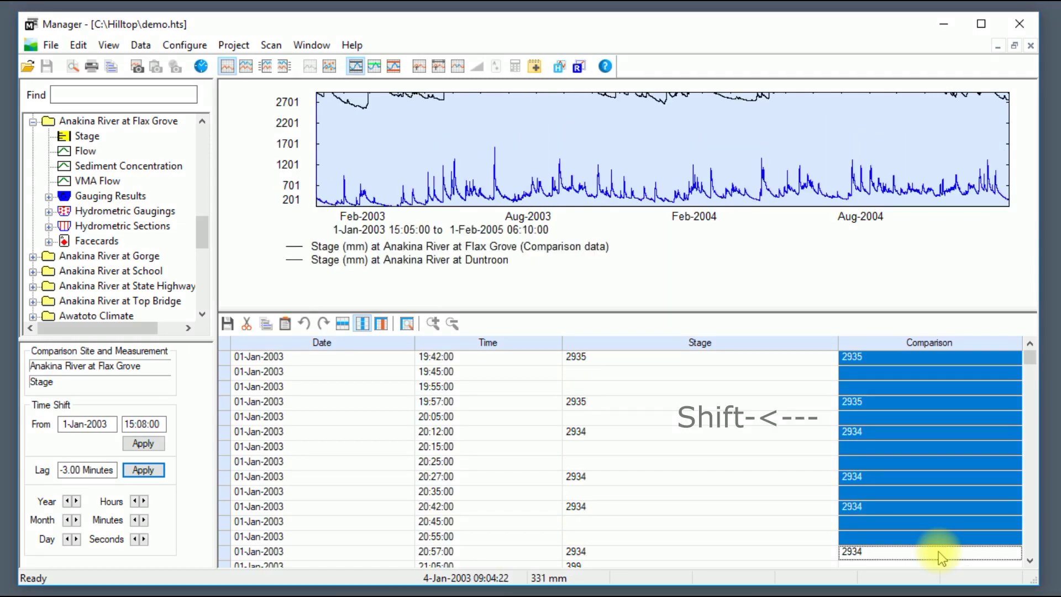